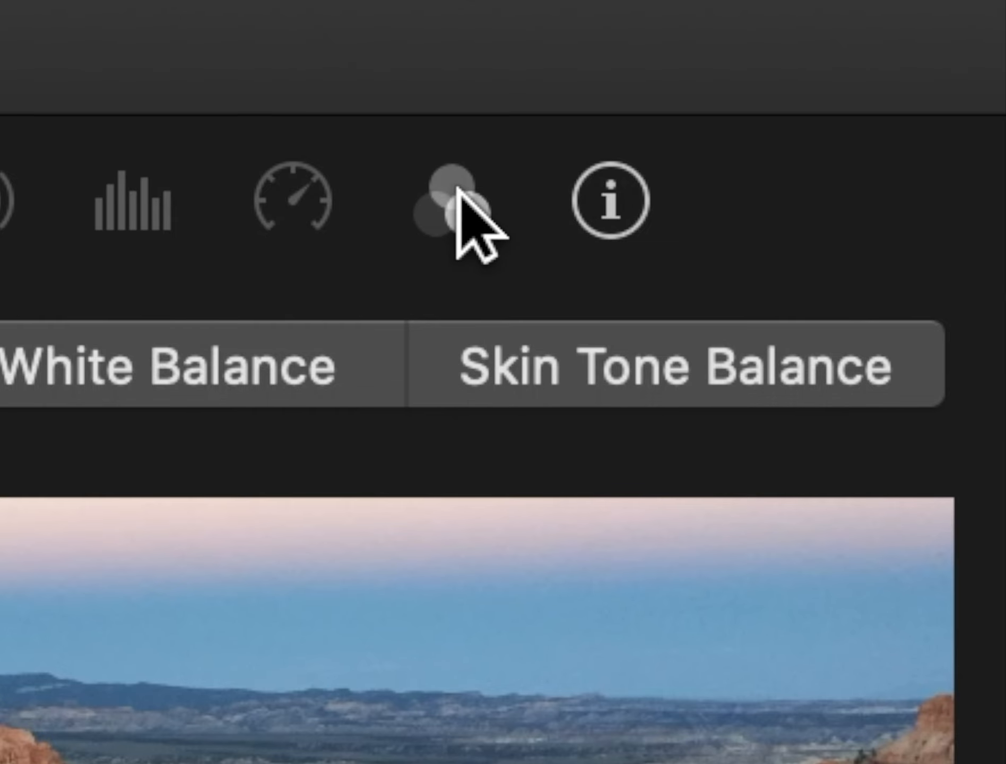
- Apply the Muffled audio effect to the bensound-smile music clip and play the movie from the start
left_click(453, 187)
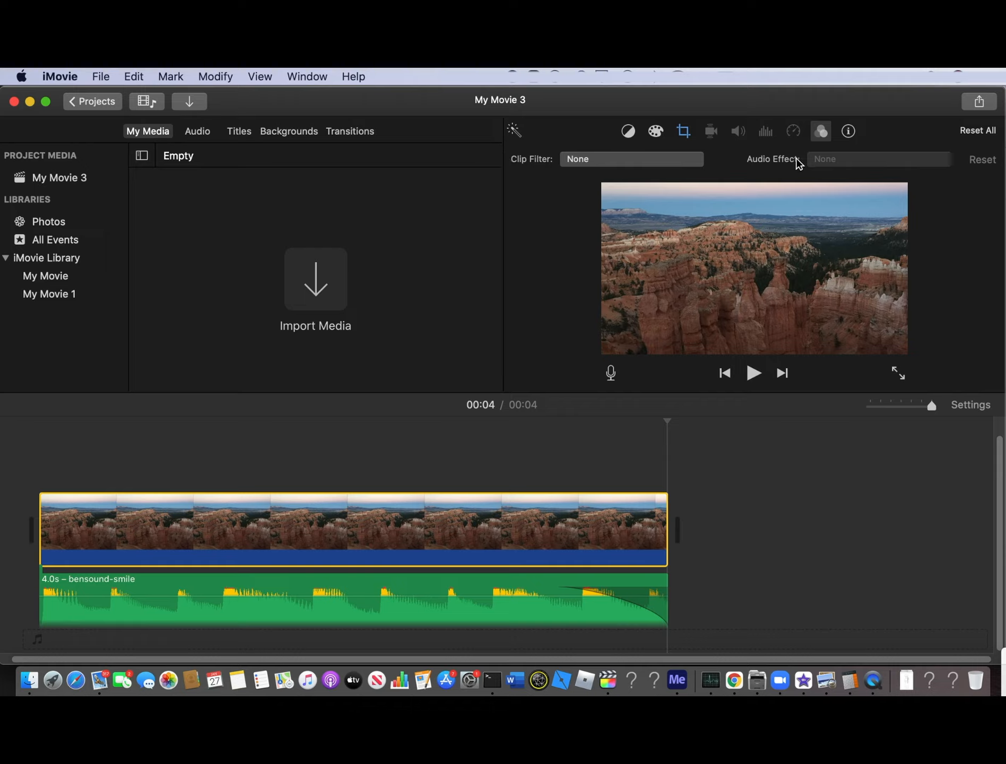
left_click(749, 159)
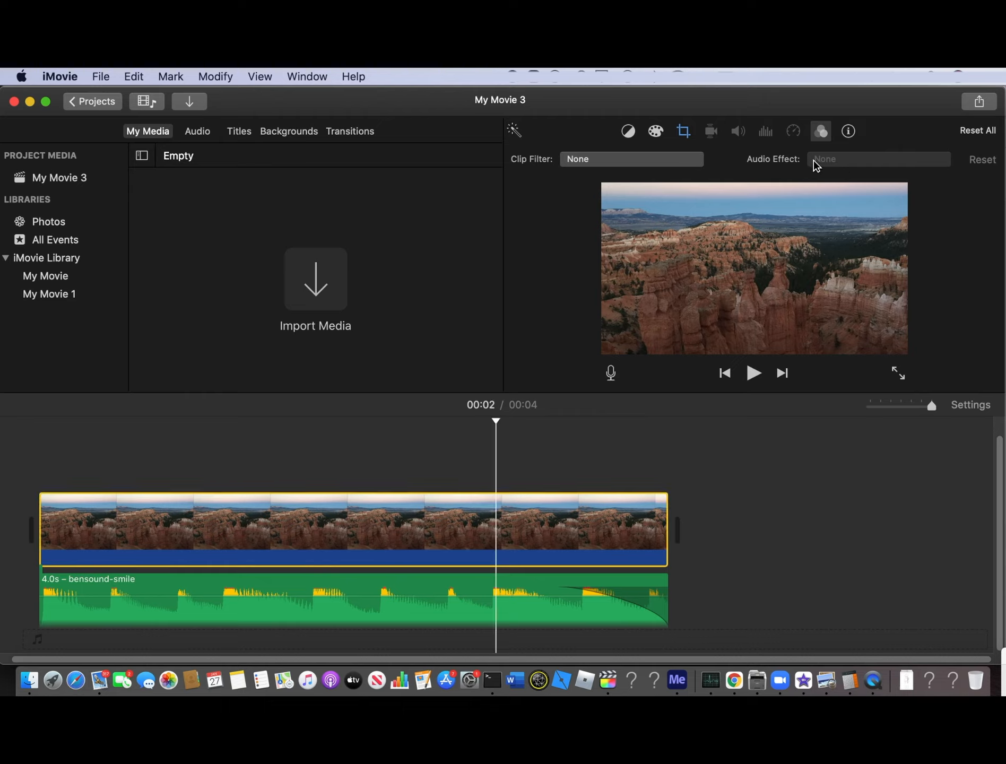
left_click(504, 584)
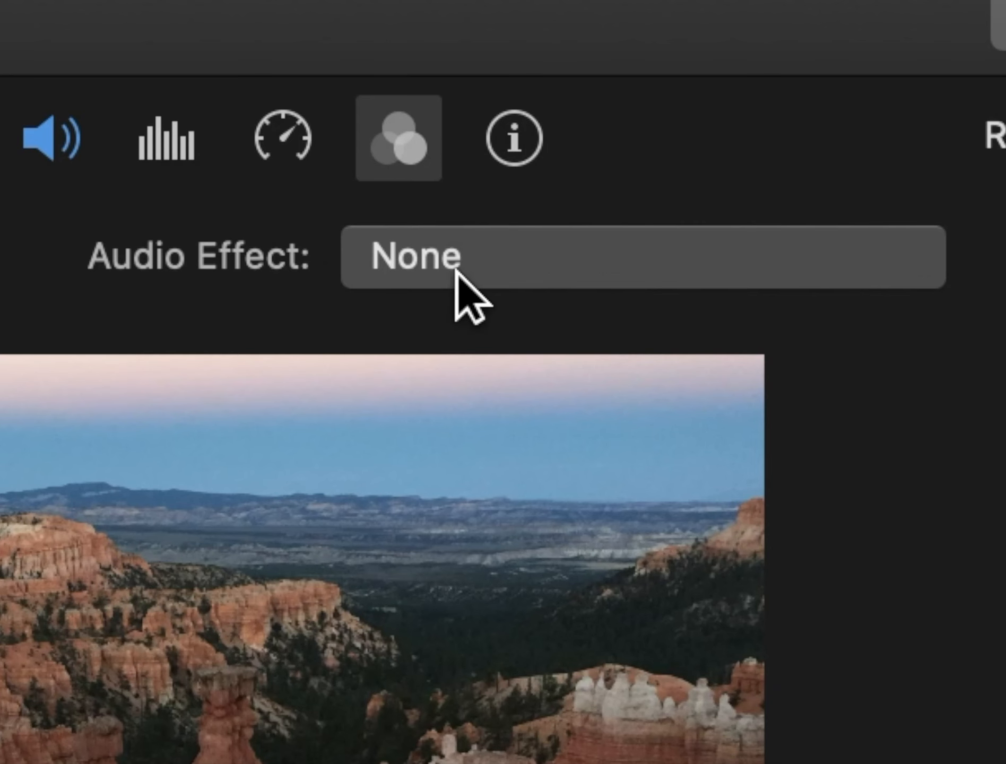
left_click(836, 157)
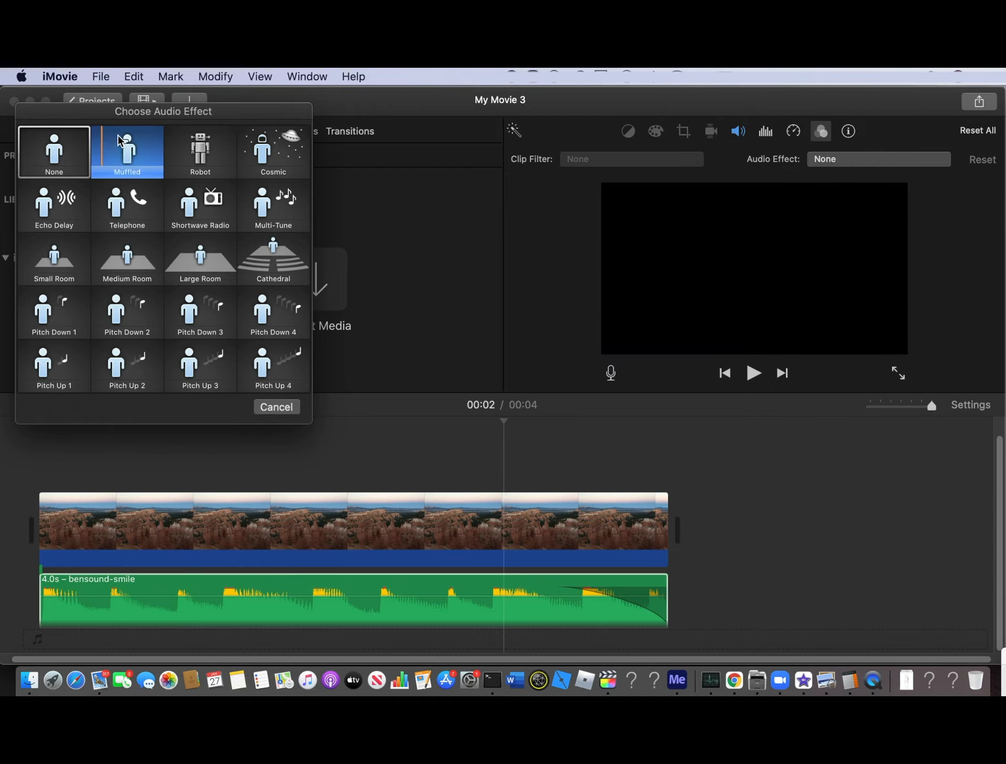
left_click(122, 146)
left_click(273, 525)
left_click(753, 373)
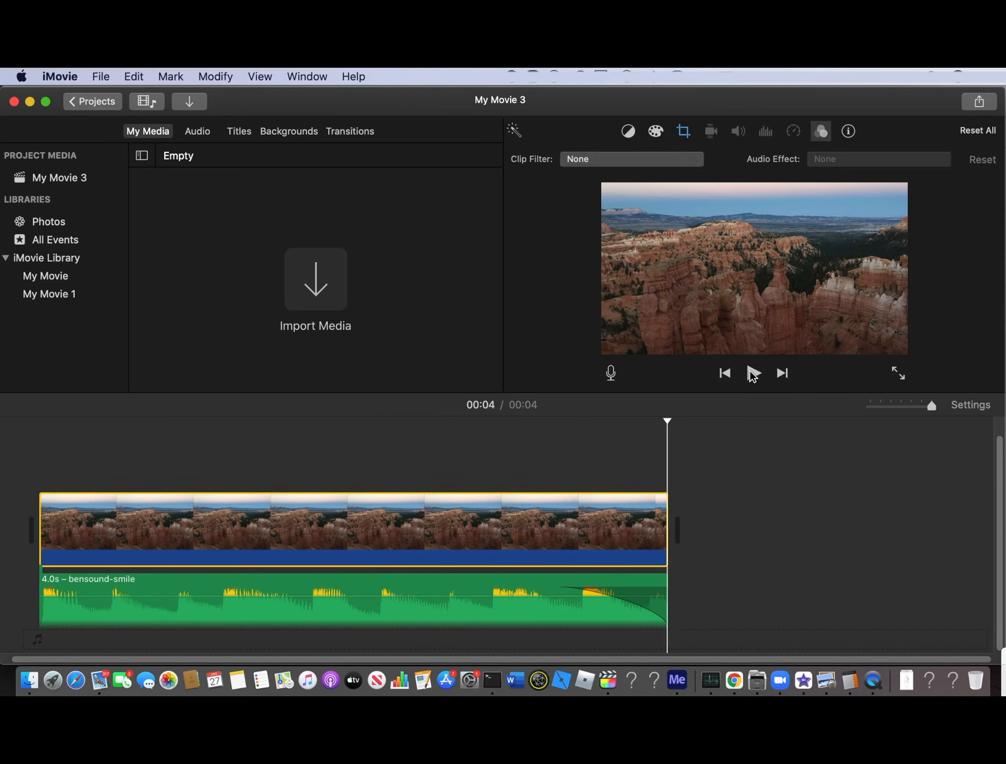
- Change the music clip's audio effect to Robot and play the movie to hear it
left_click(449, 605)
left_click(824, 159)
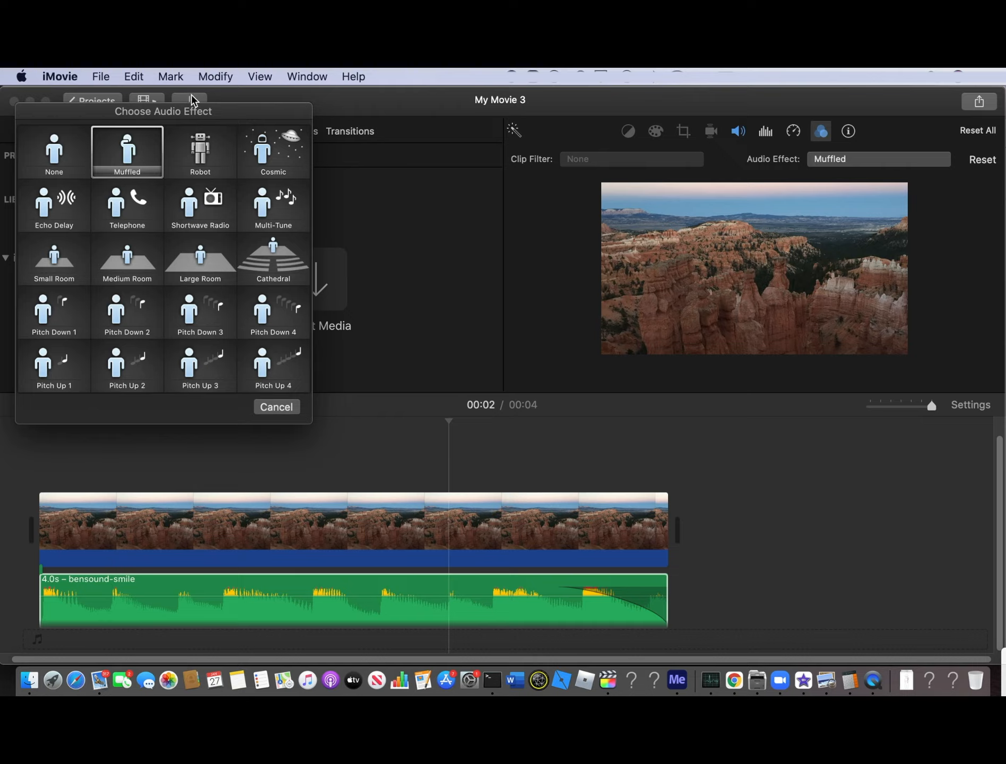
left_click(195, 157)
left_click(754, 373)
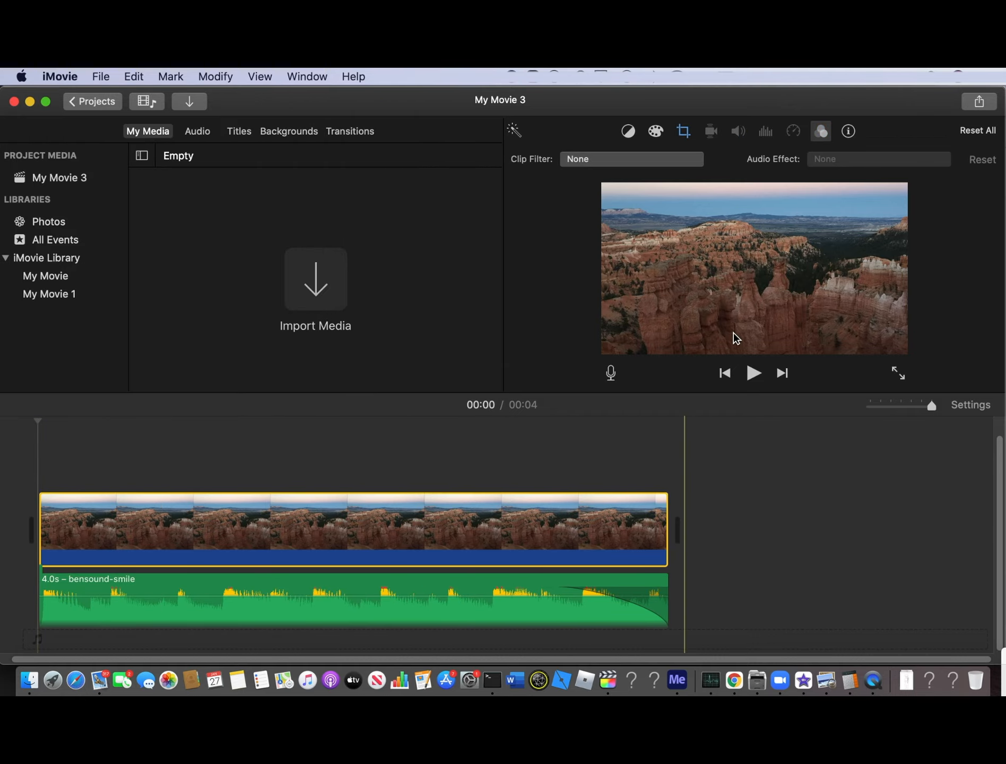
left_click(754, 374)
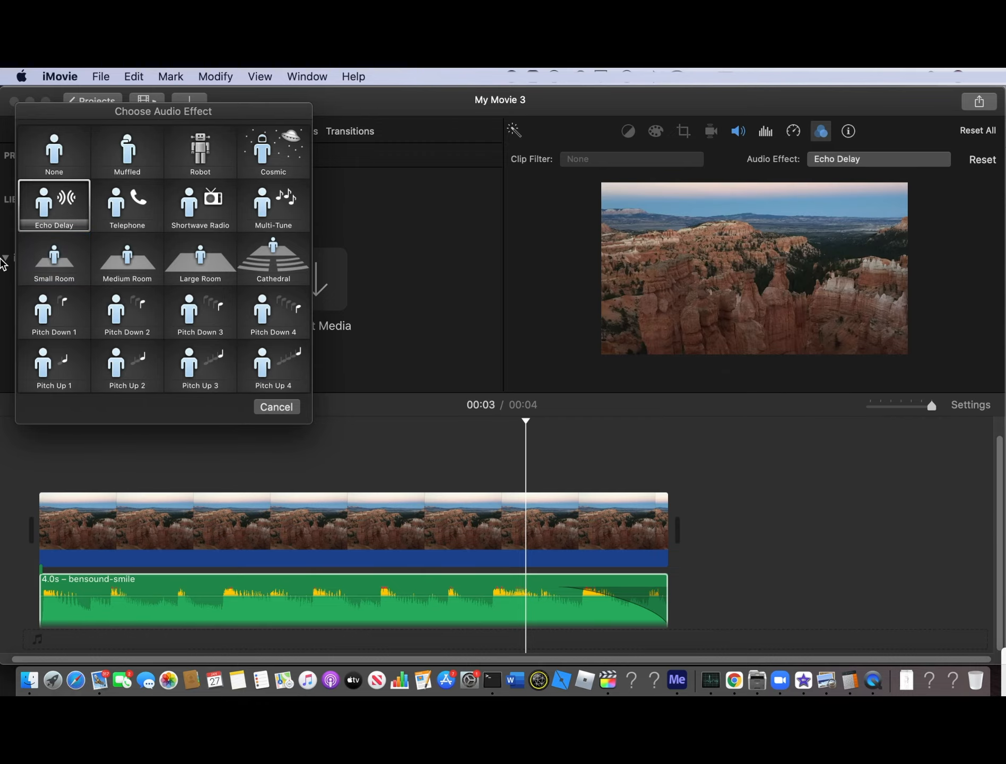
- Set the music clip's audio effect to Small Room and play the movie from the beginning
left_click(54, 260)
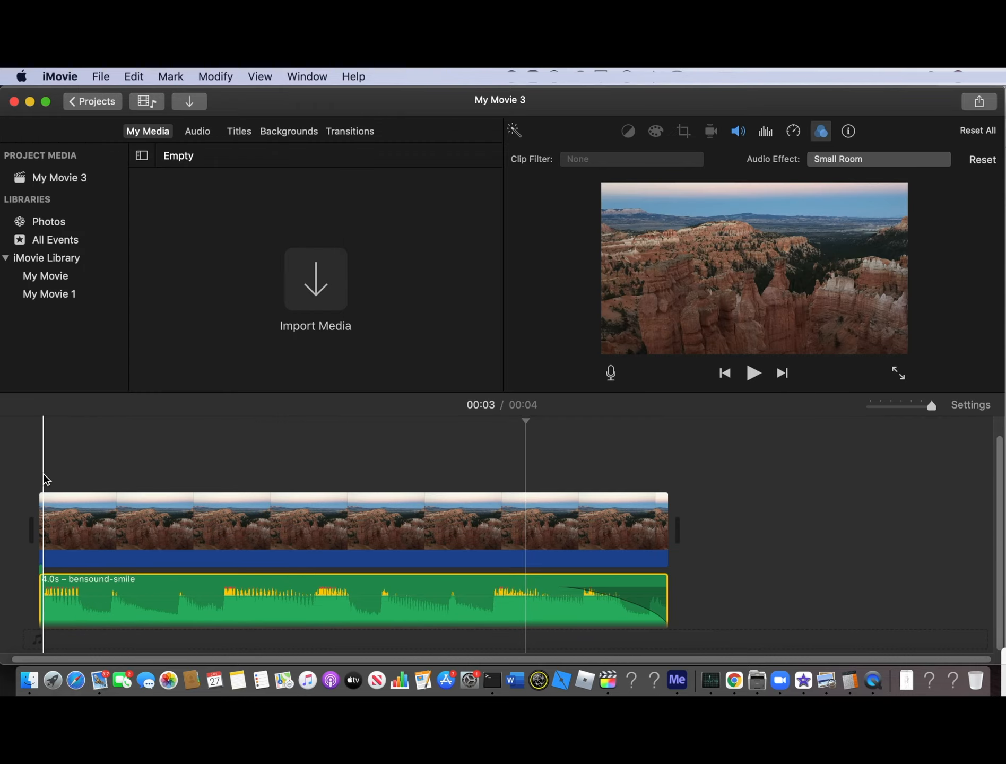
left_click(41, 504)
left_click(753, 373)
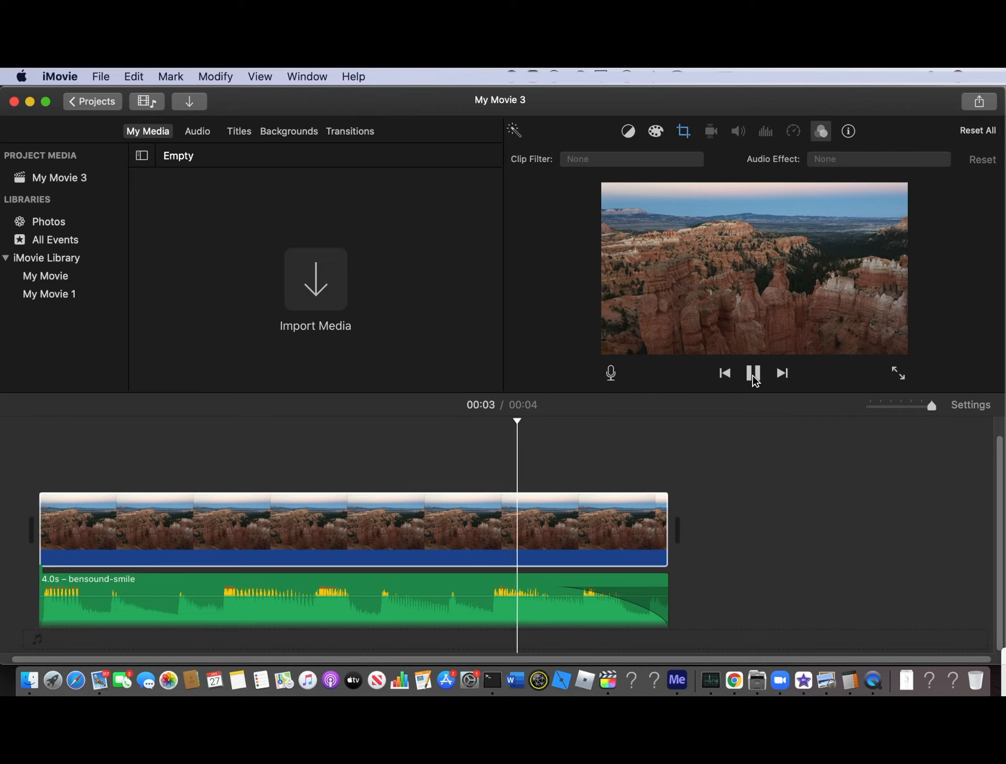
- Switch the bensound-smile clip's audio effect to Cathedral
left_click(519, 600)
left_click(849, 159)
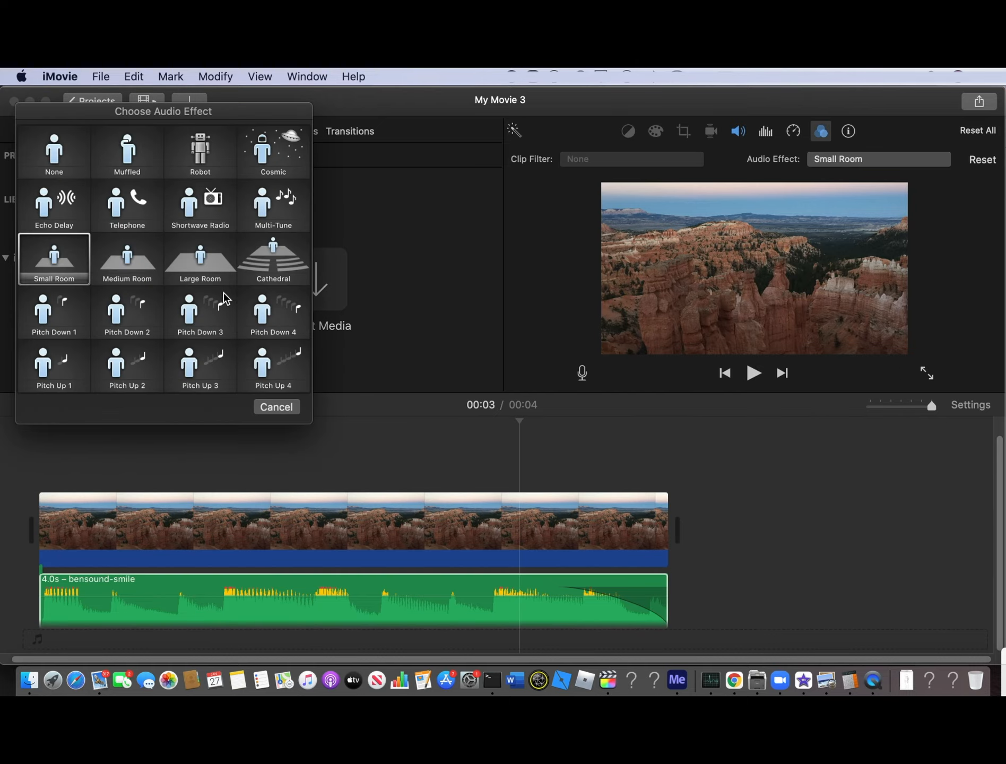
left_click(281, 257)
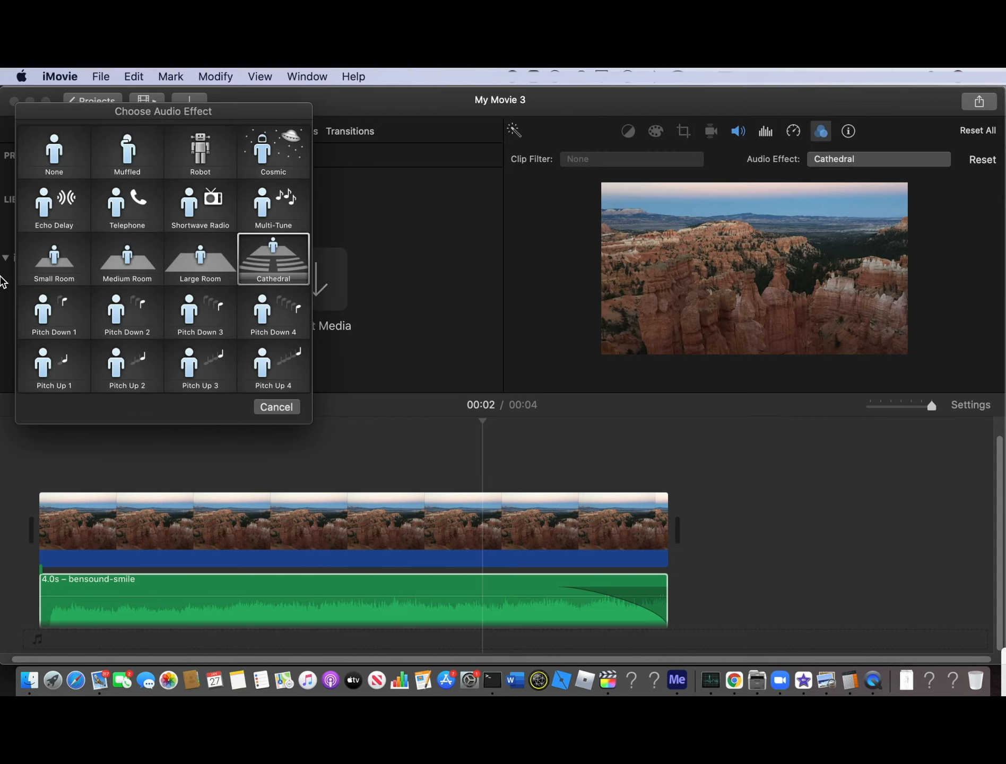
- Set the music clip's audio effect to Pitch Up 2 and play back the result
left_click(126, 367)
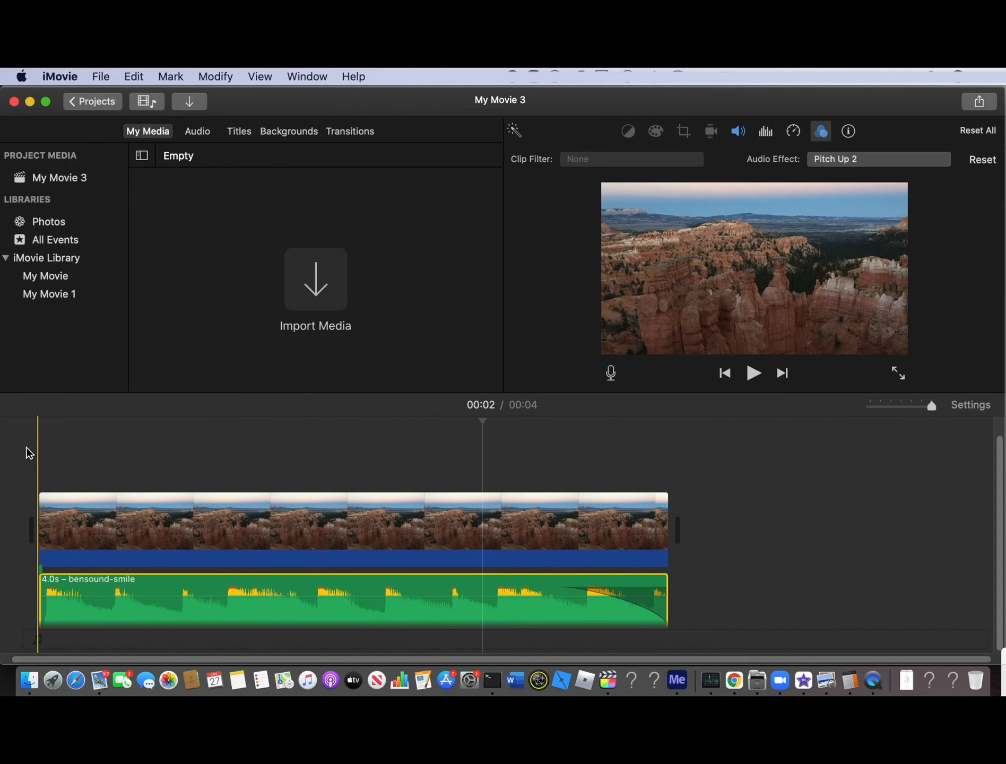
left_click(752, 376)
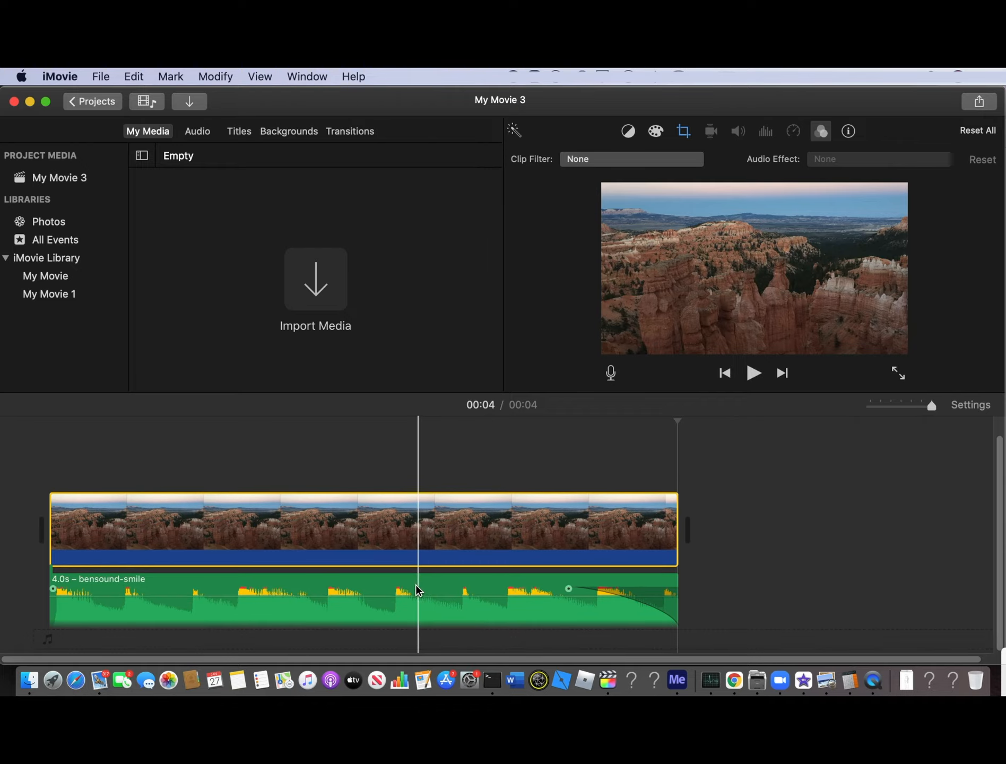
- Copy the bensound-smile music clip and paste the duplicate at the start of the timeline
left_click(389, 582)
key("super+c")
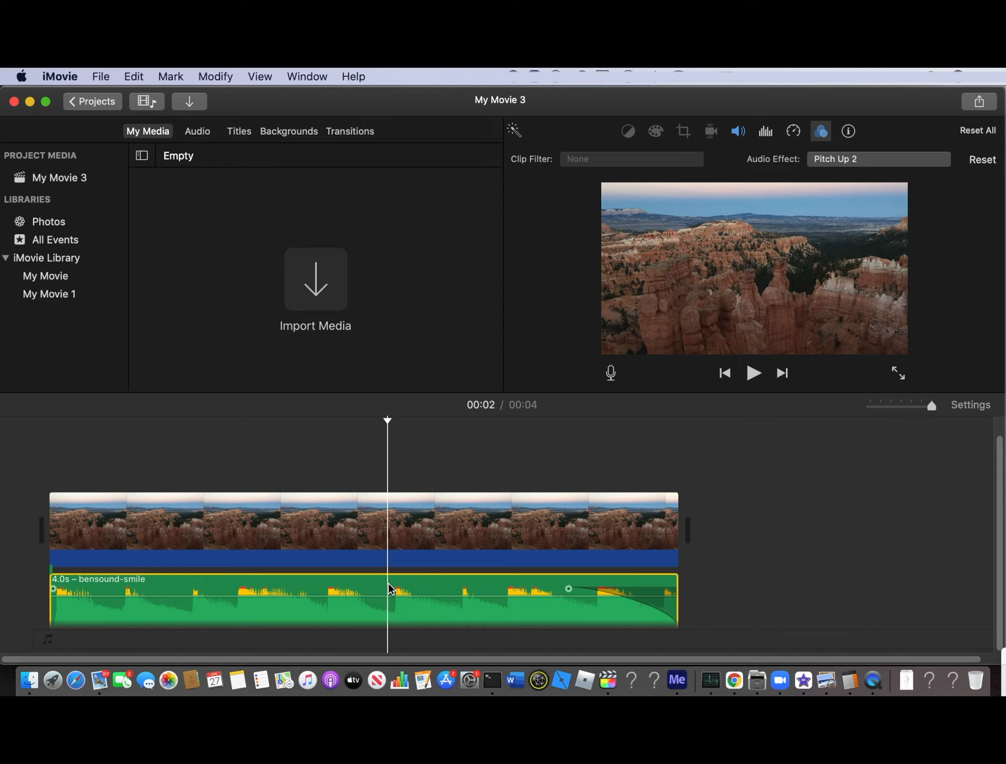
key("super+c")
right_click(389, 582)
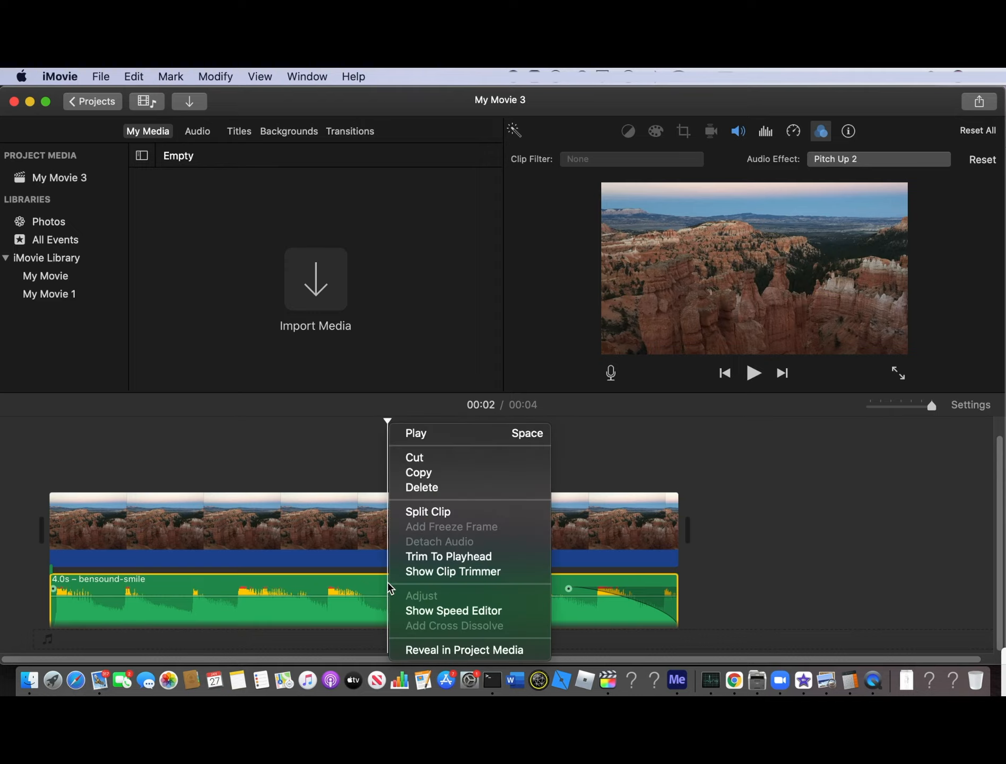
left_click(448, 473)
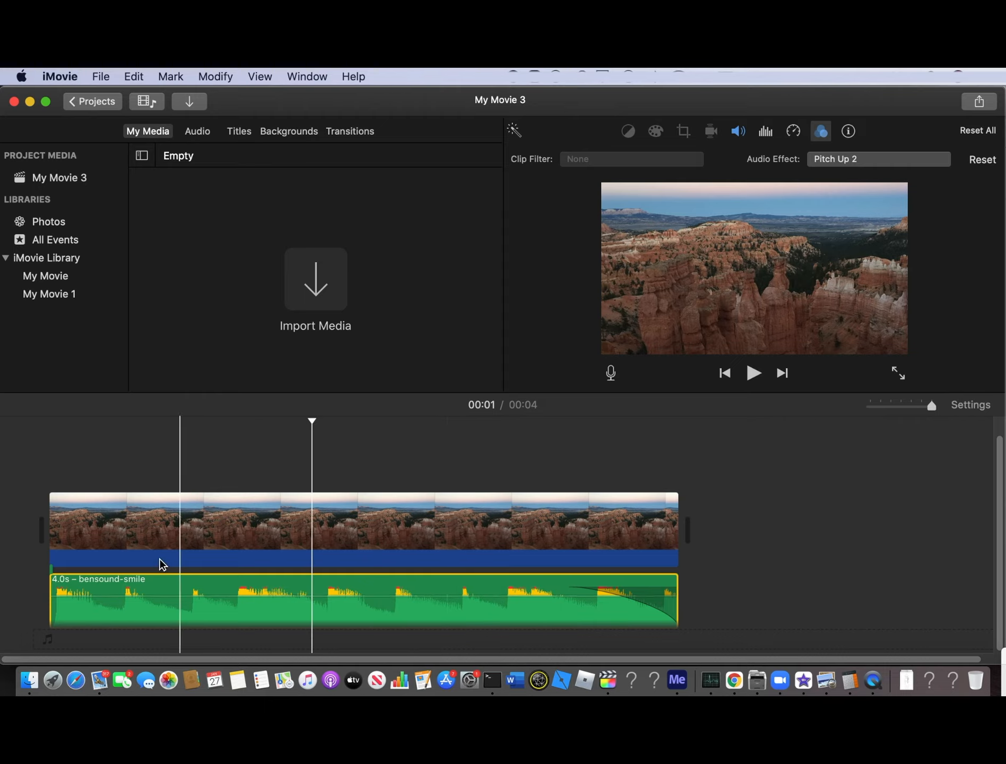
left_click(46, 565)
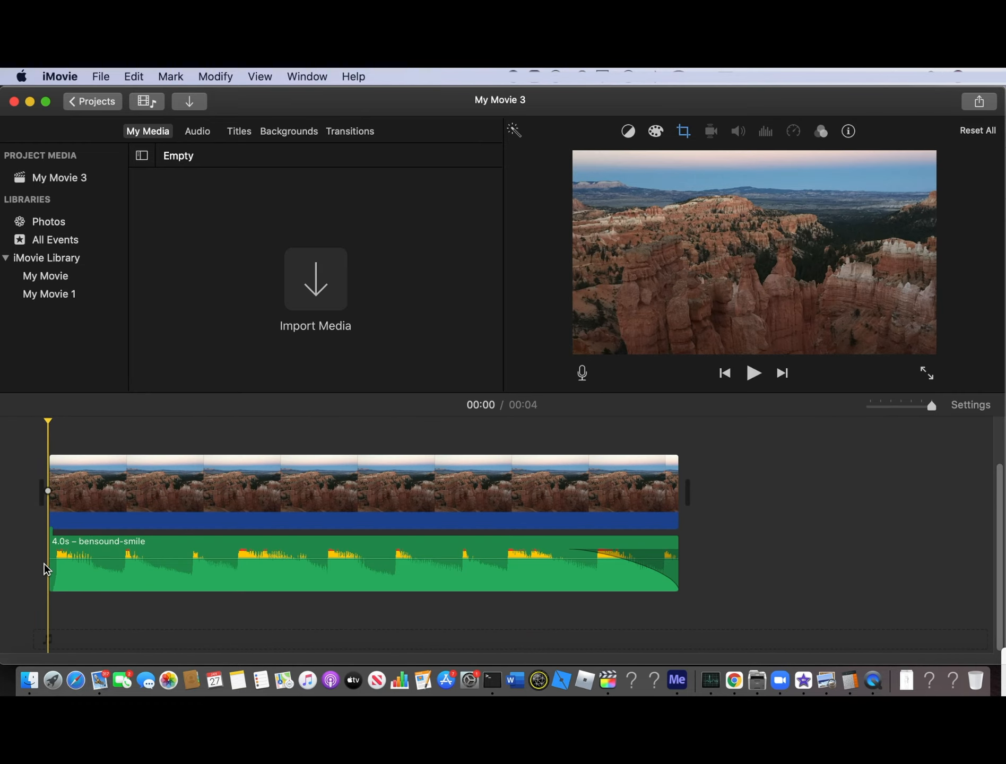
key("super+v")
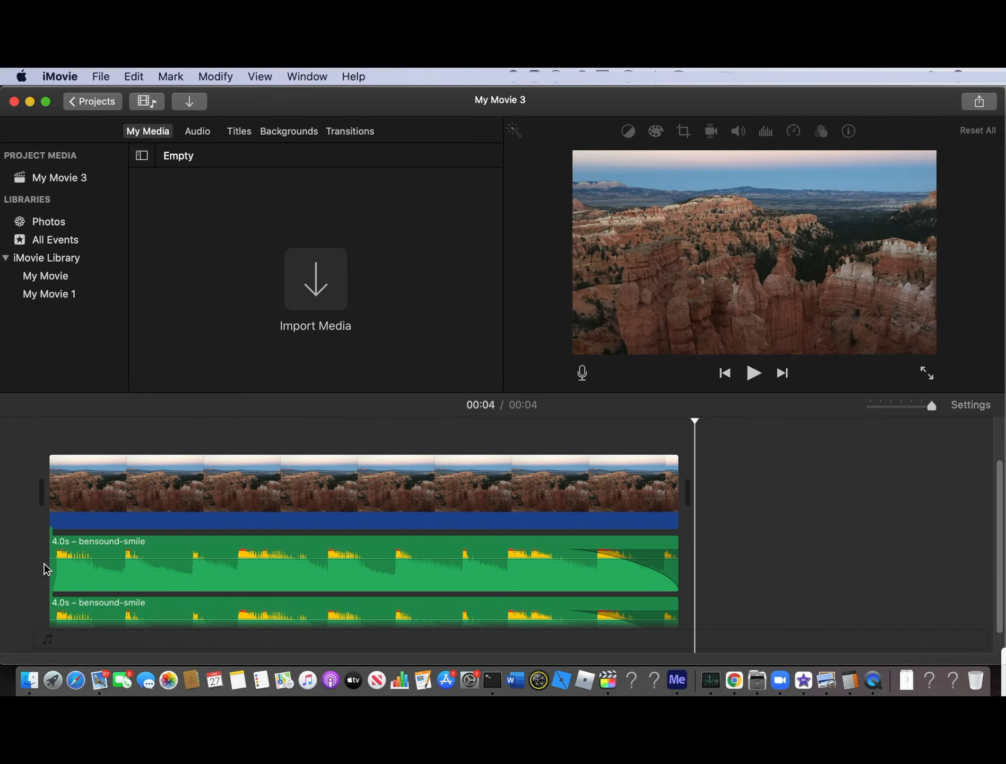
- Apply the Pitch Down 2 audio effect to the lower duplicate music clip and play both tracks together
left_click(157, 591)
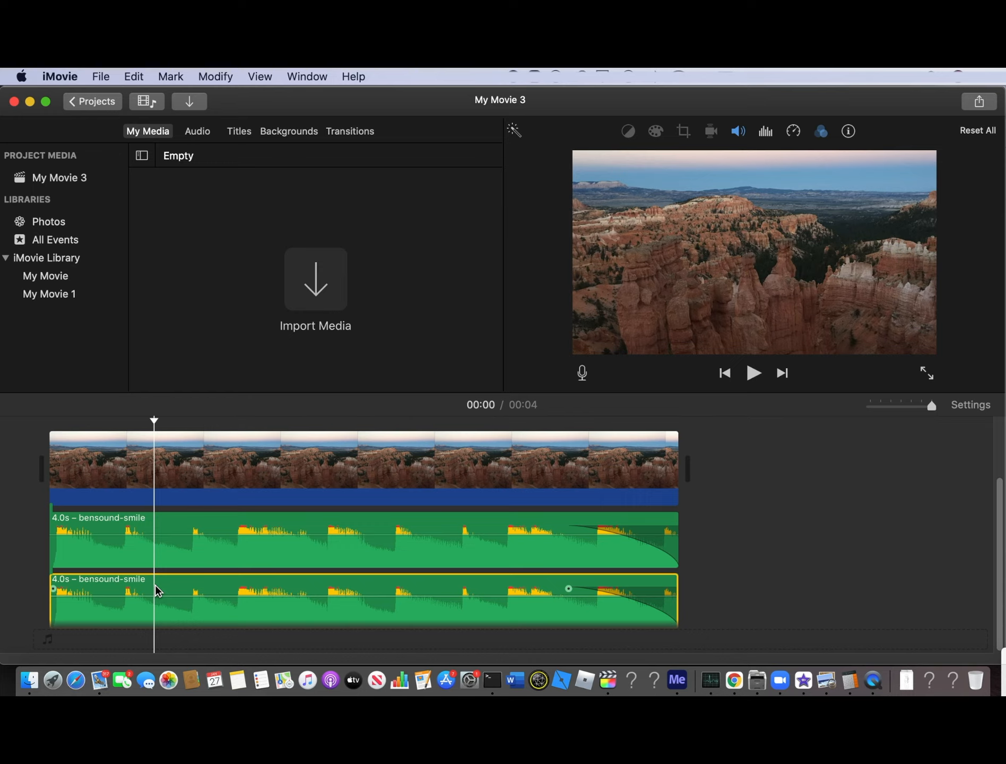
left_click(822, 137)
left_click(826, 162)
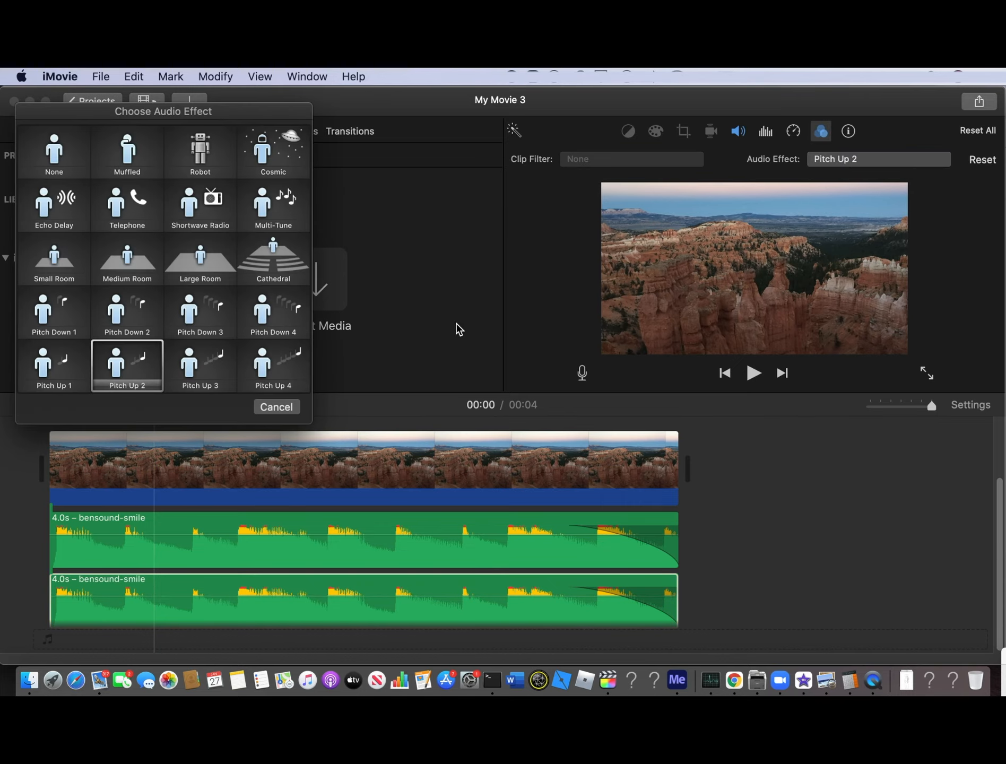
left_click(141, 317)
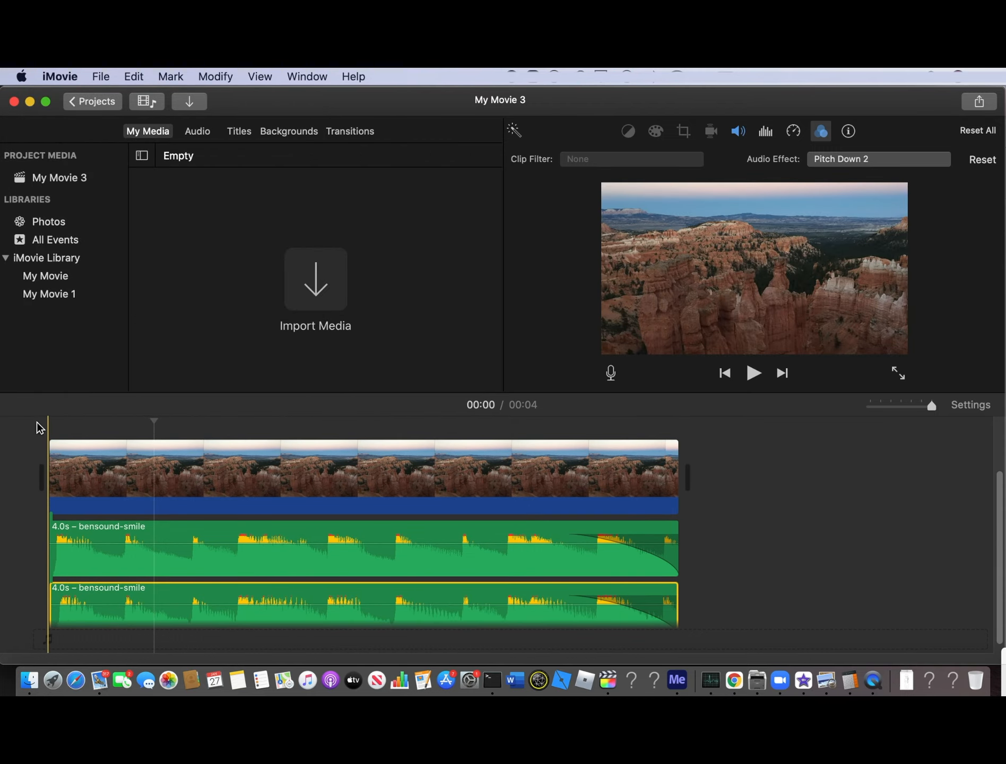
left_click(753, 373)
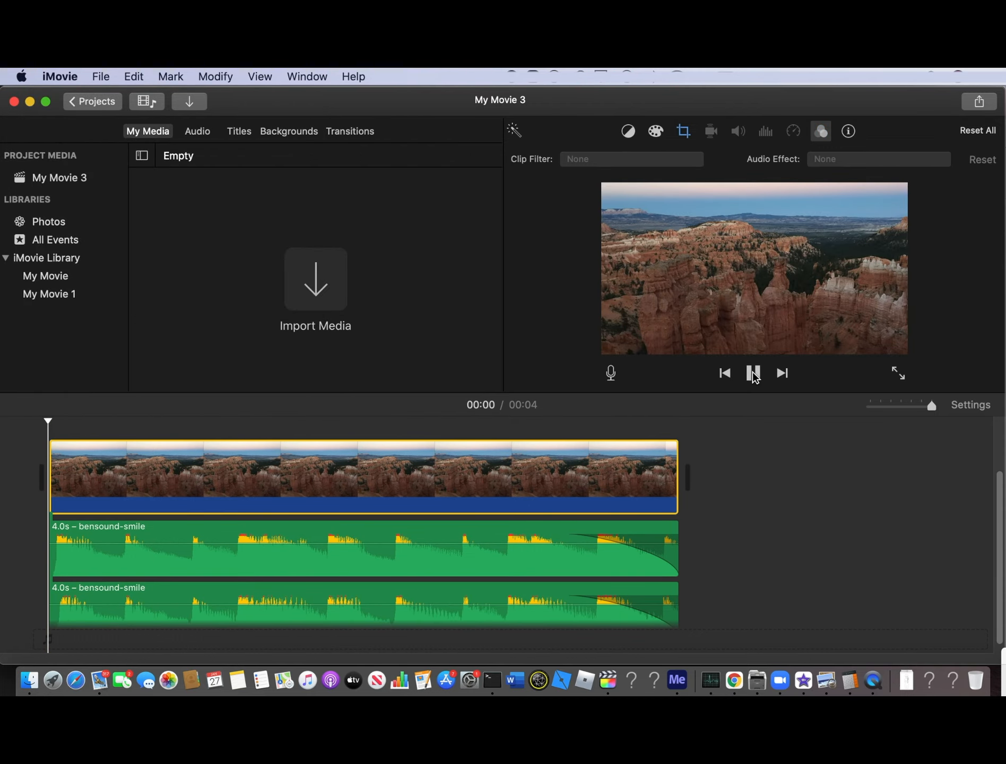